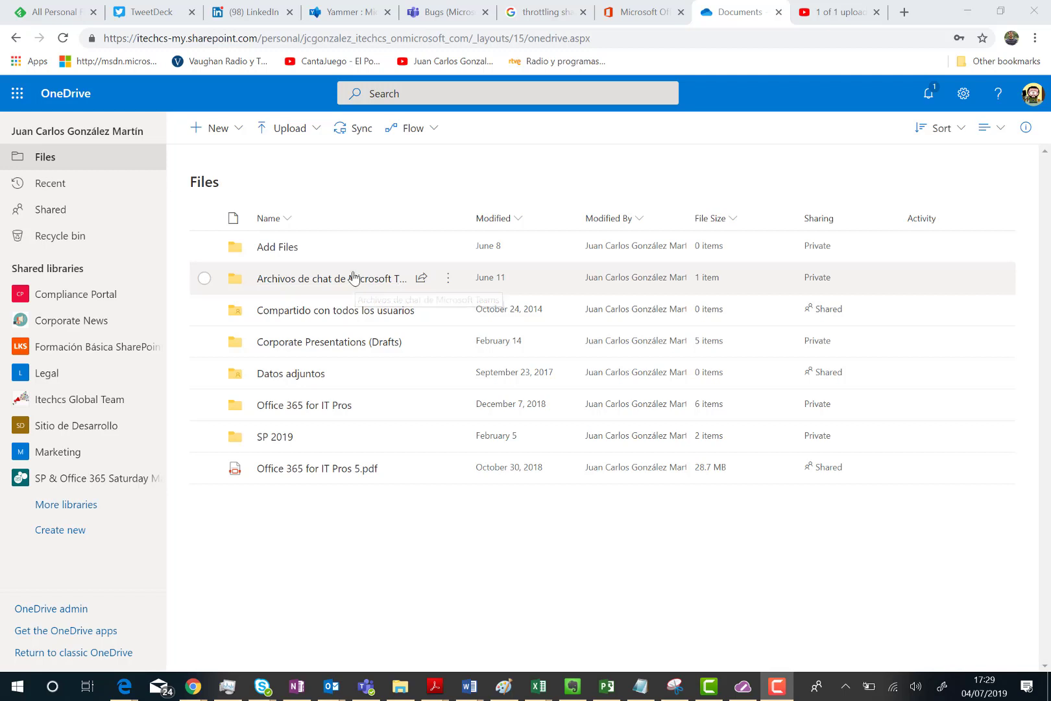
Step: Share the Archivos de chat de Microsoft Teams folder and open its anyone-can-edit link settings
left_click(203, 278)
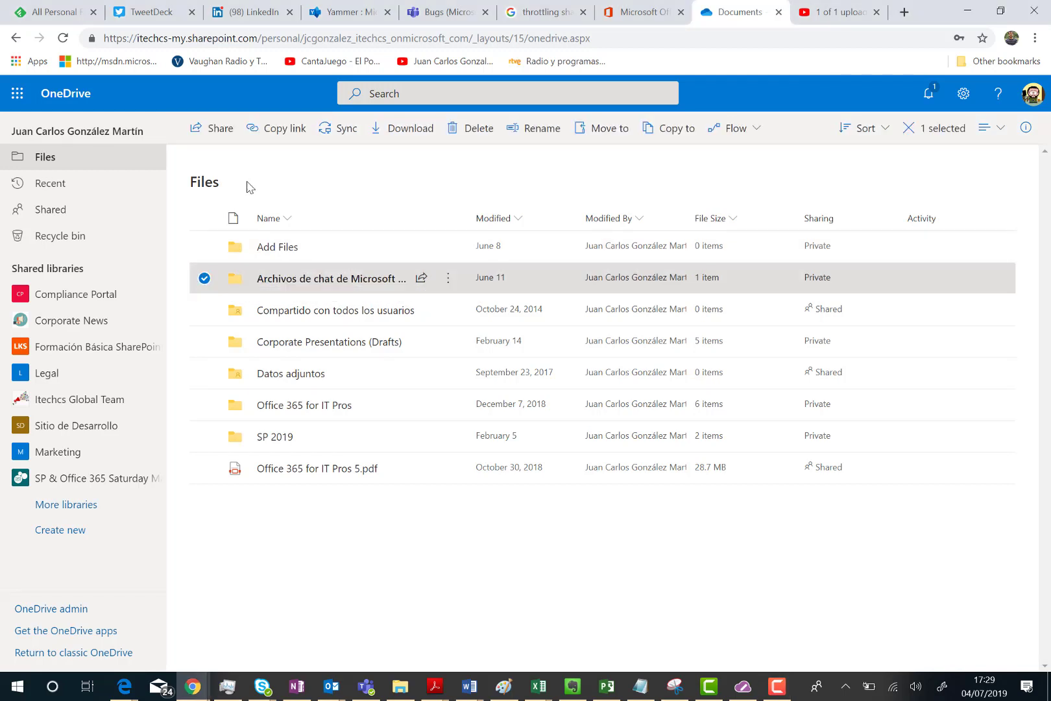
left_click(219, 129)
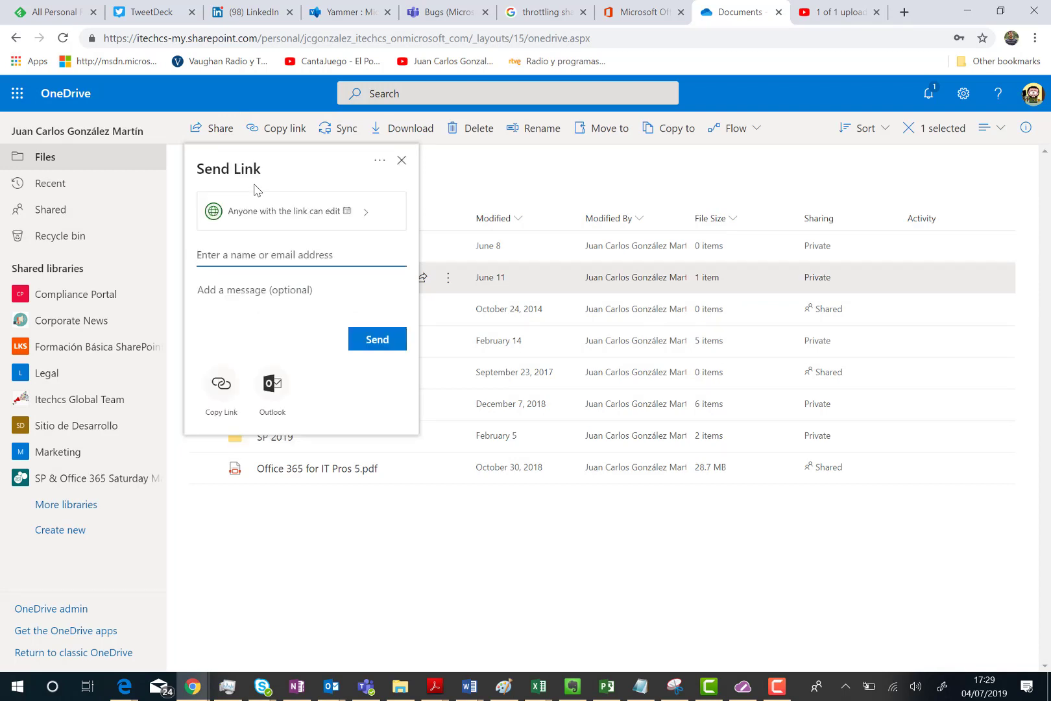
left_click(307, 221)
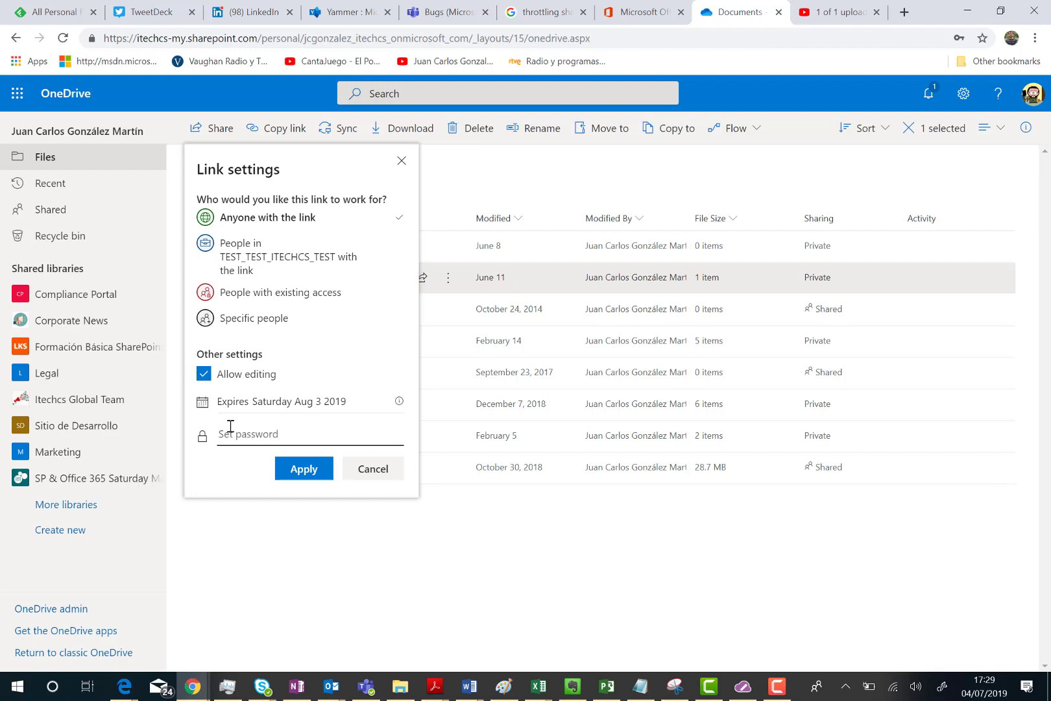
Step: Protect the anyone-with-the-link link with a password, replacing the weak first attempt with a stronger one
left_click(230, 427)
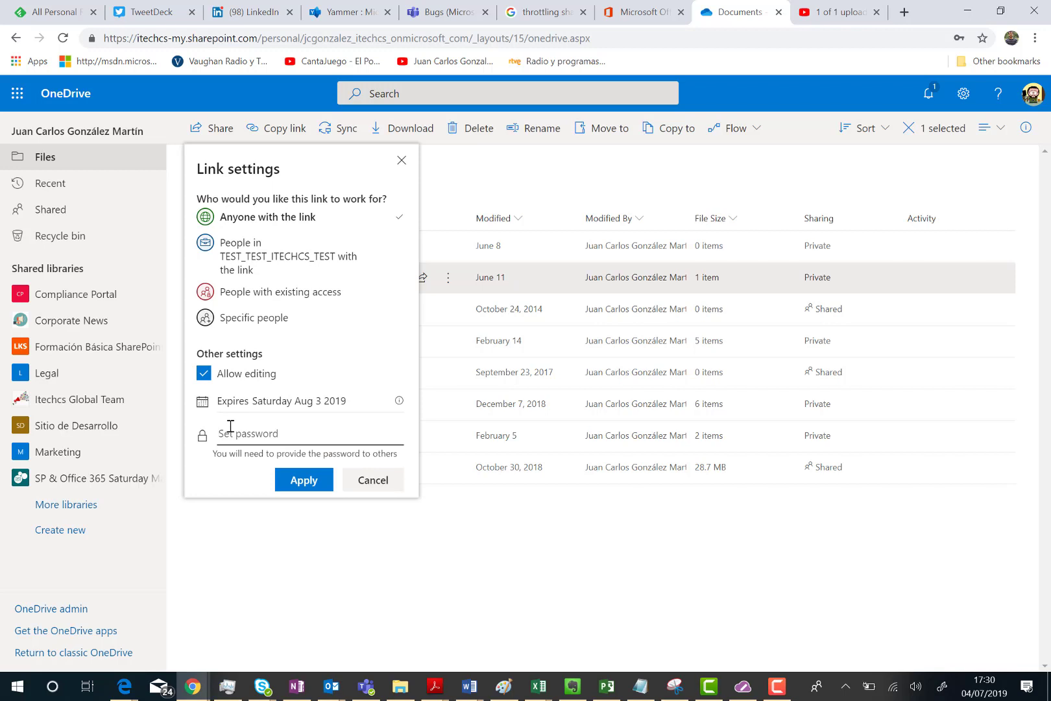
type("abc")
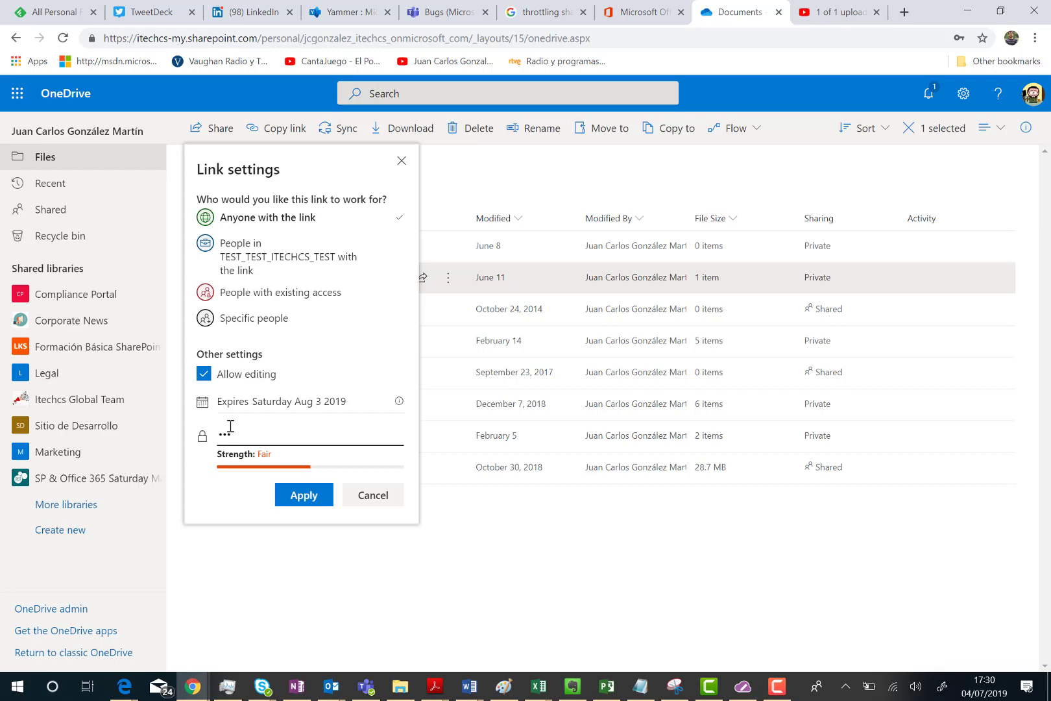
key("BackSpace")
key("BackSpace")
key("BackSpace")
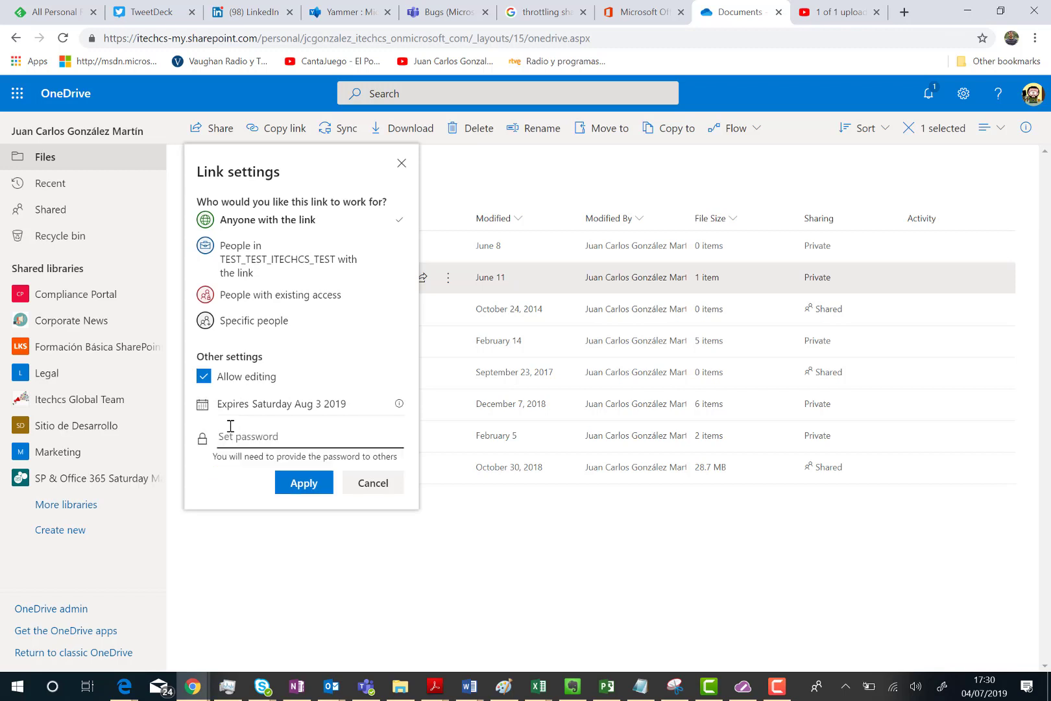
type("123")
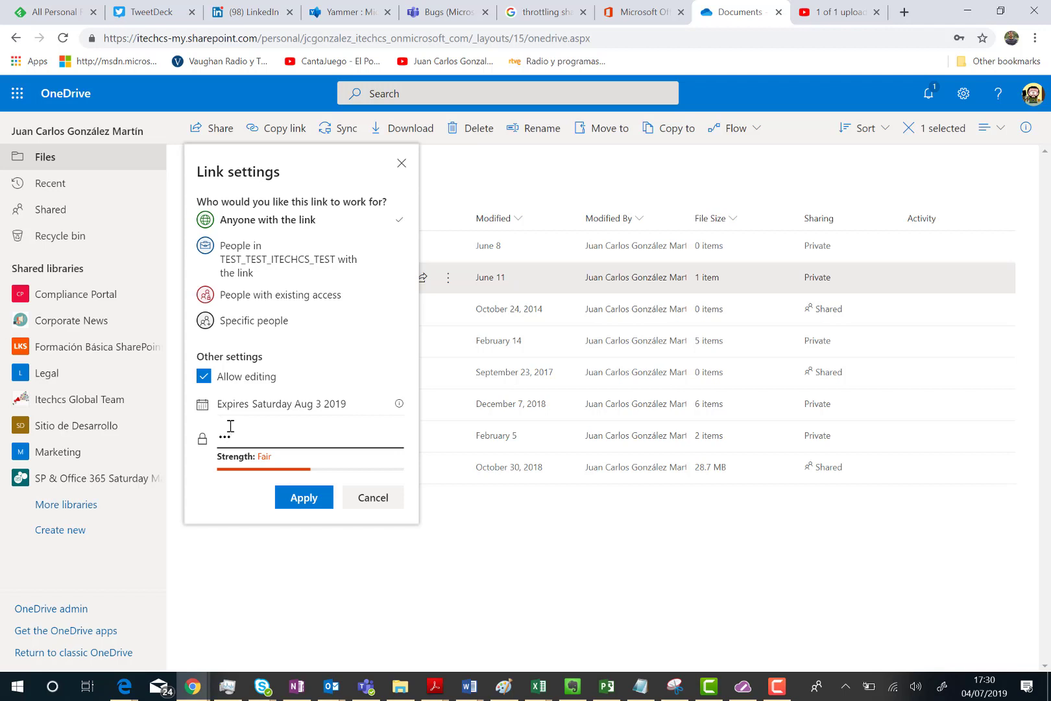
type("456789")
Step: Apply the password and send the protected edit link to the outside Gmail contact
left_click(293, 499)
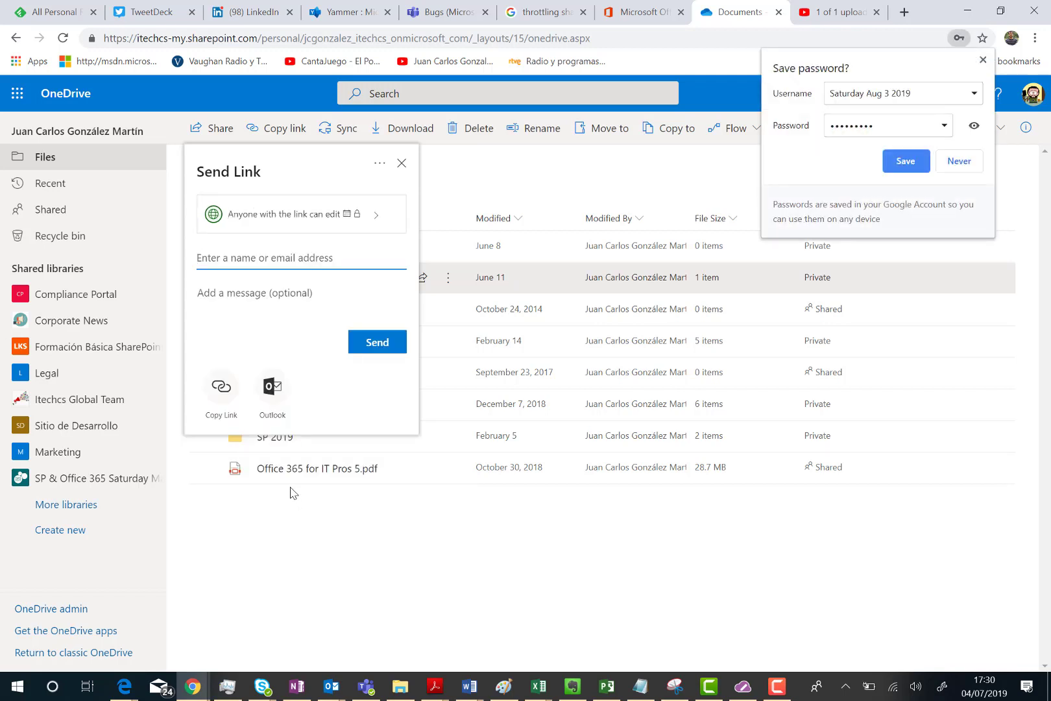
type("jc")
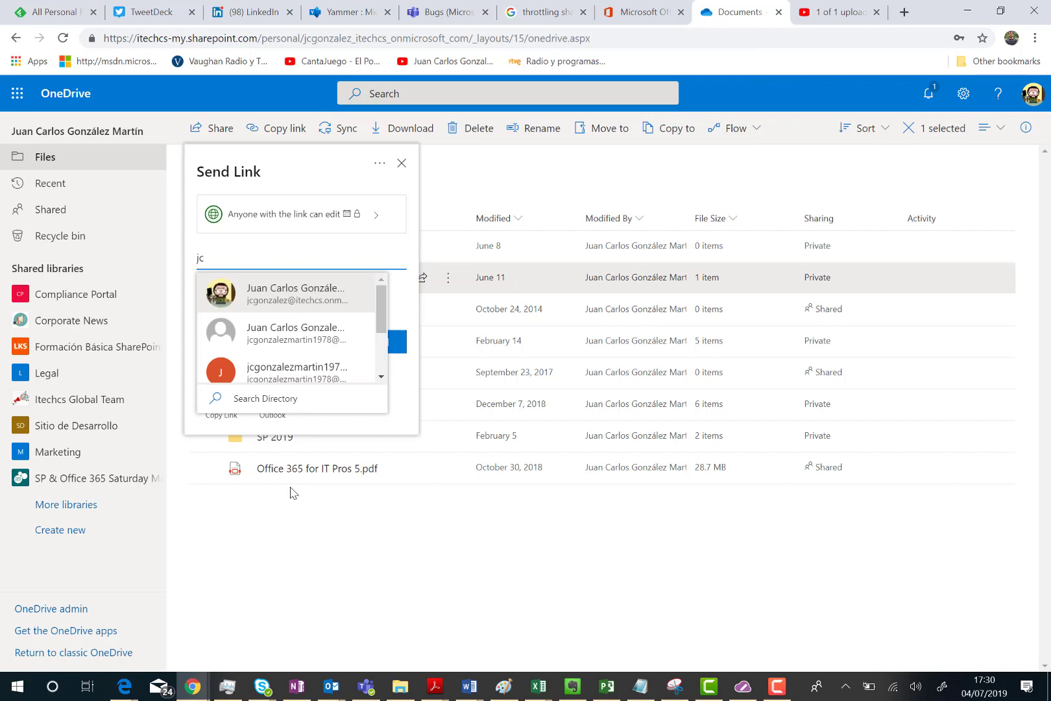
left_click(312, 374)
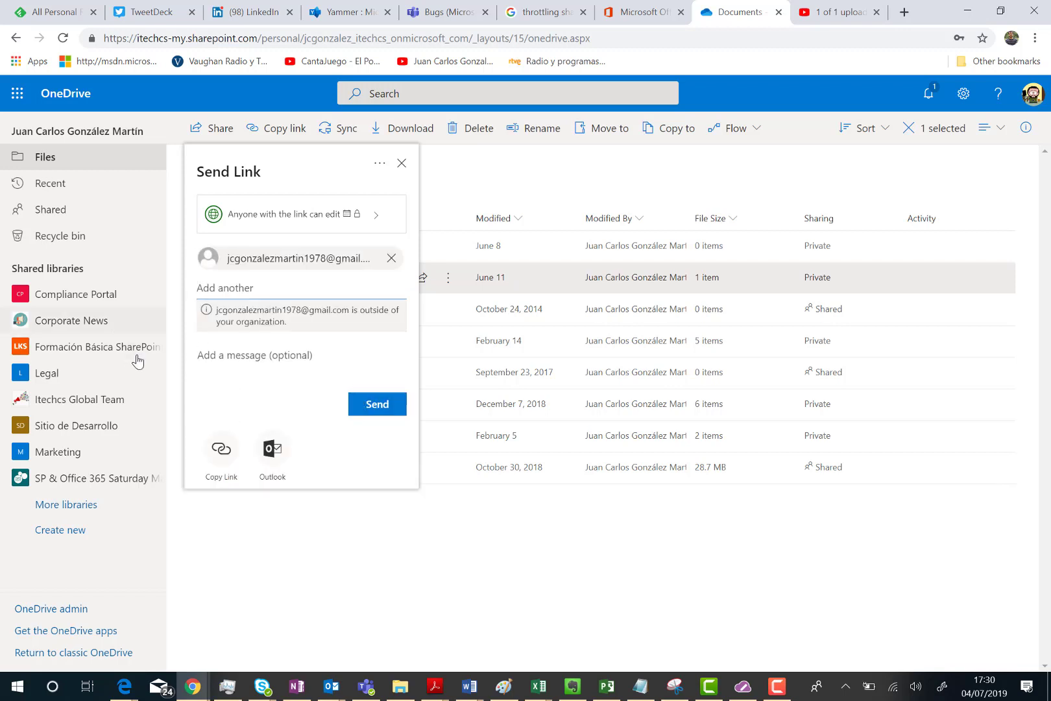
left_click(382, 405)
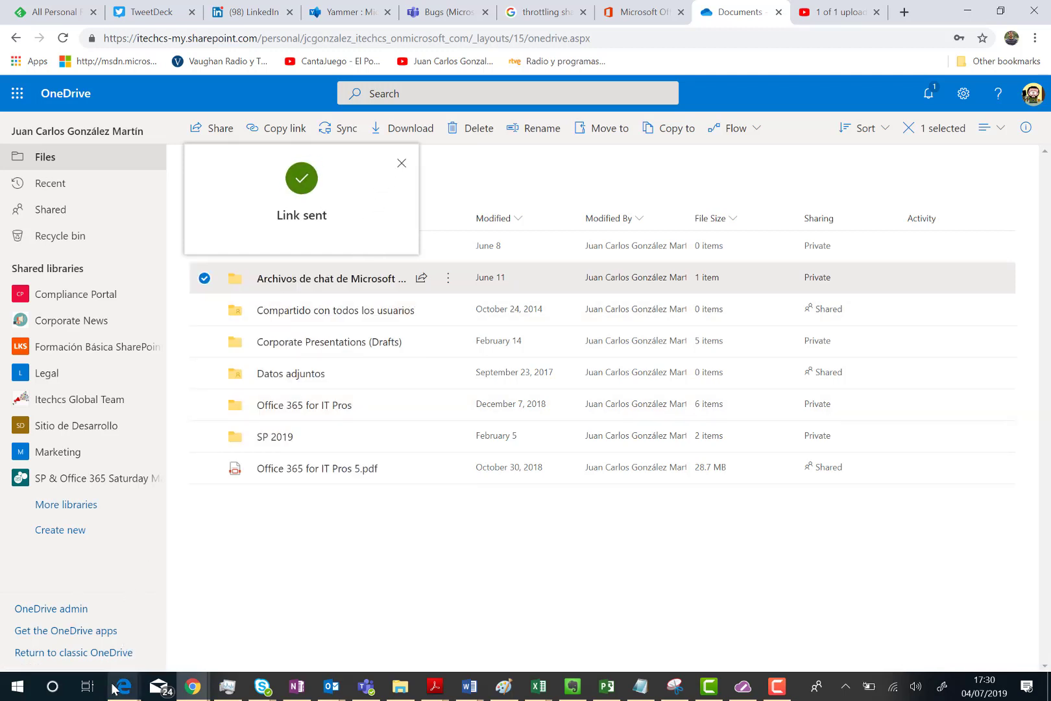
Step: Switch to the Edge browser and its Gmail tab
mouse_move(117, 686)
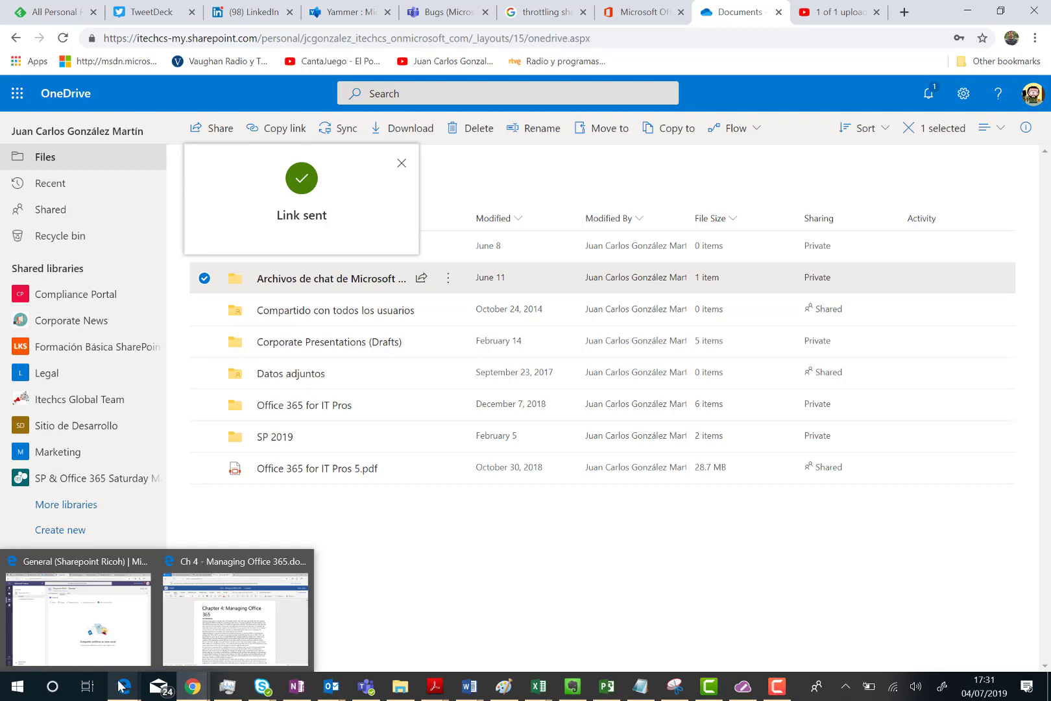
left_click(208, 651)
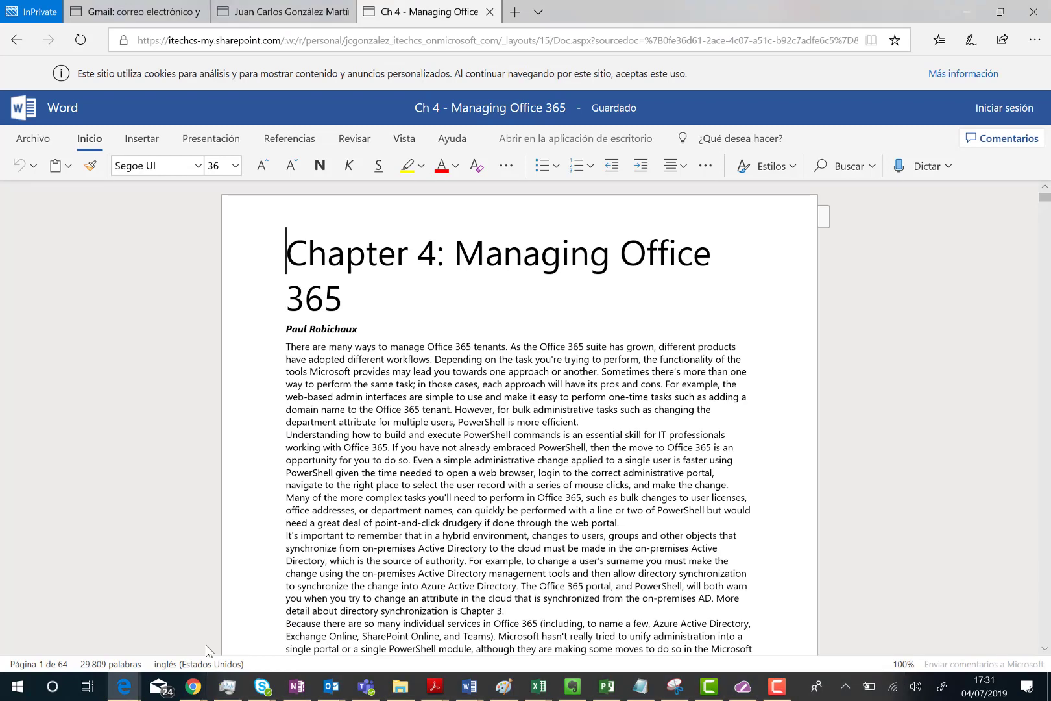
left_click(131, 11)
left_click(279, 9)
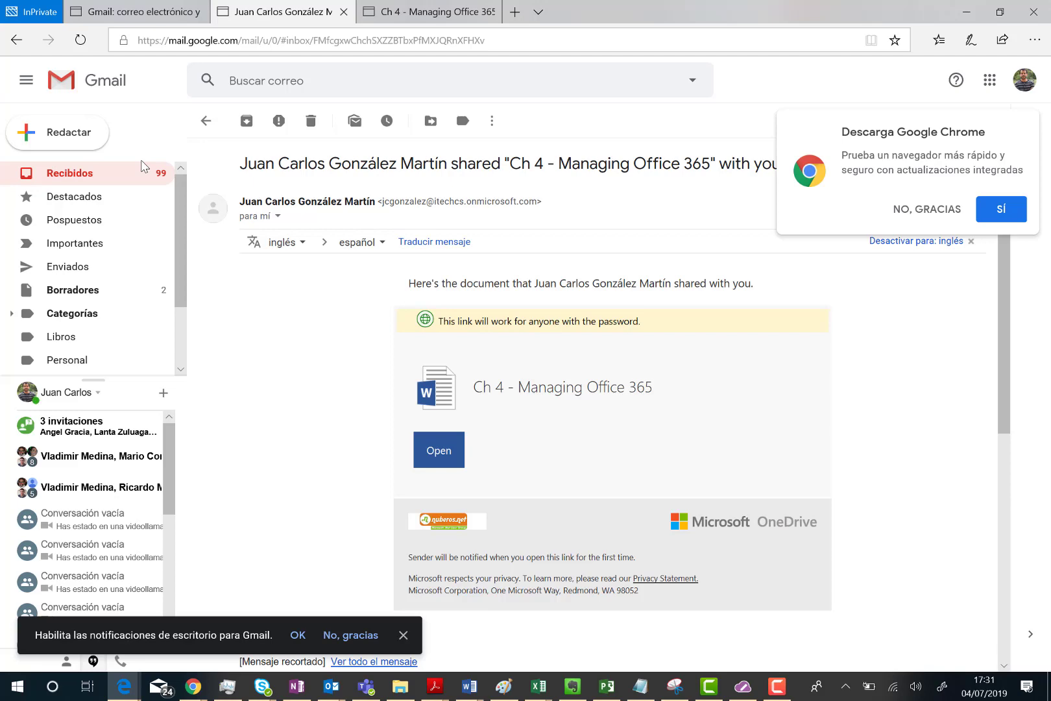
Step: Reload the Gmail inbox (Recibidos) and open the new Archivos de chat de Microsoft Teams share email
left_click(85, 173)
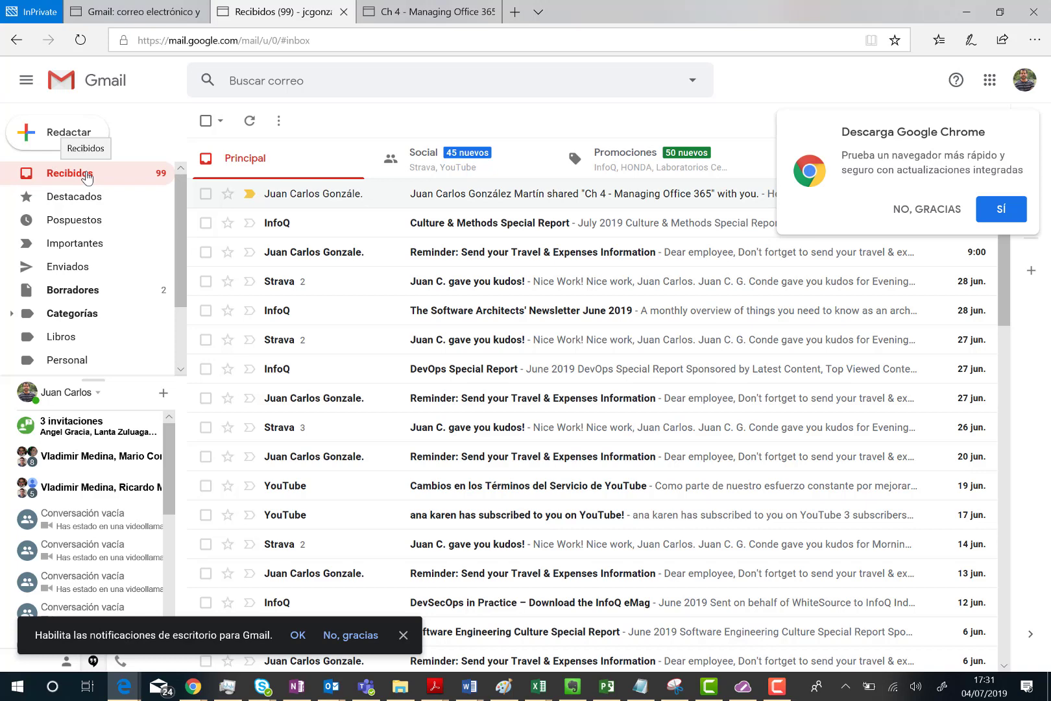
left_click(79, 42)
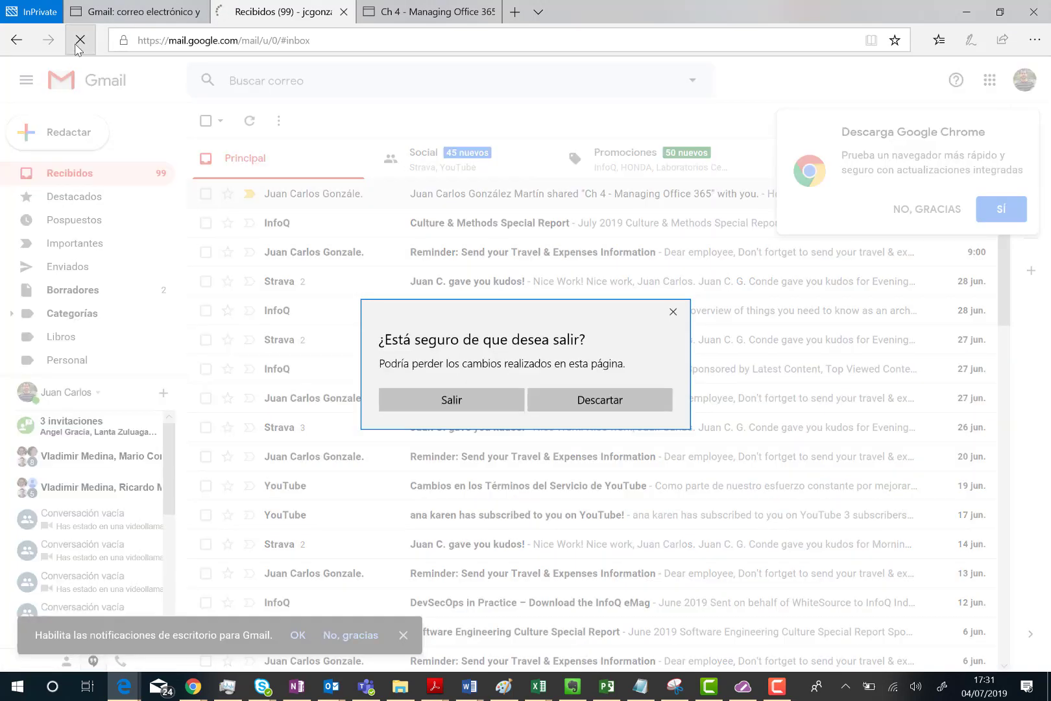
left_click(421, 399)
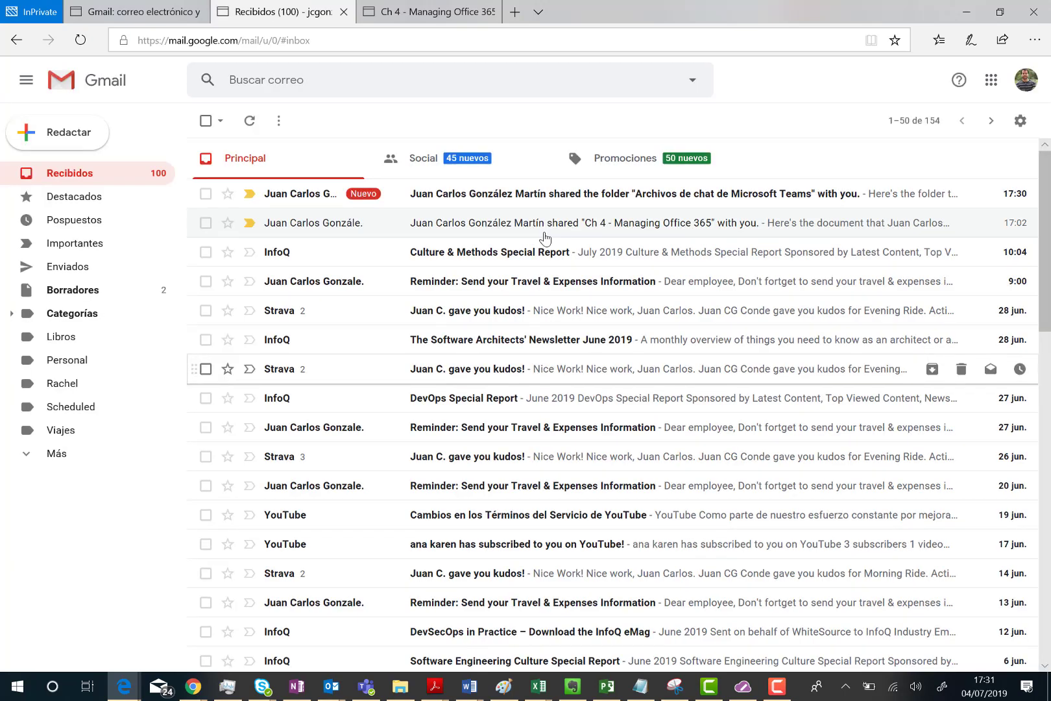
left_click(532, 199)
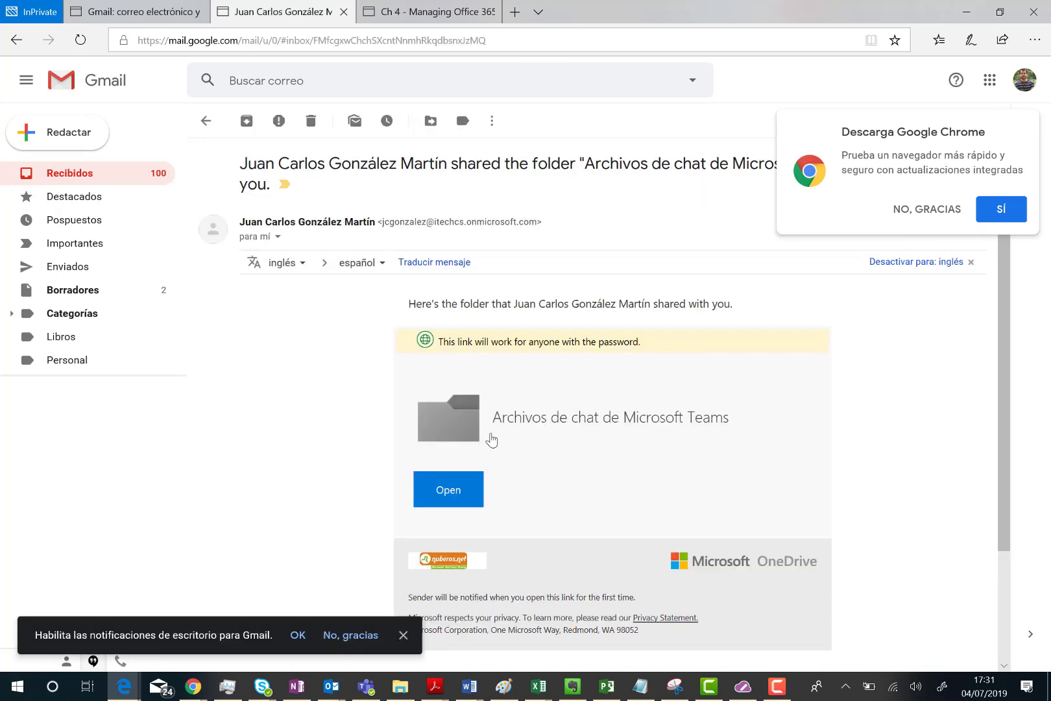
Step: Open the shared folder from the email and enter the link password to unlock it
left_click(444, 495)
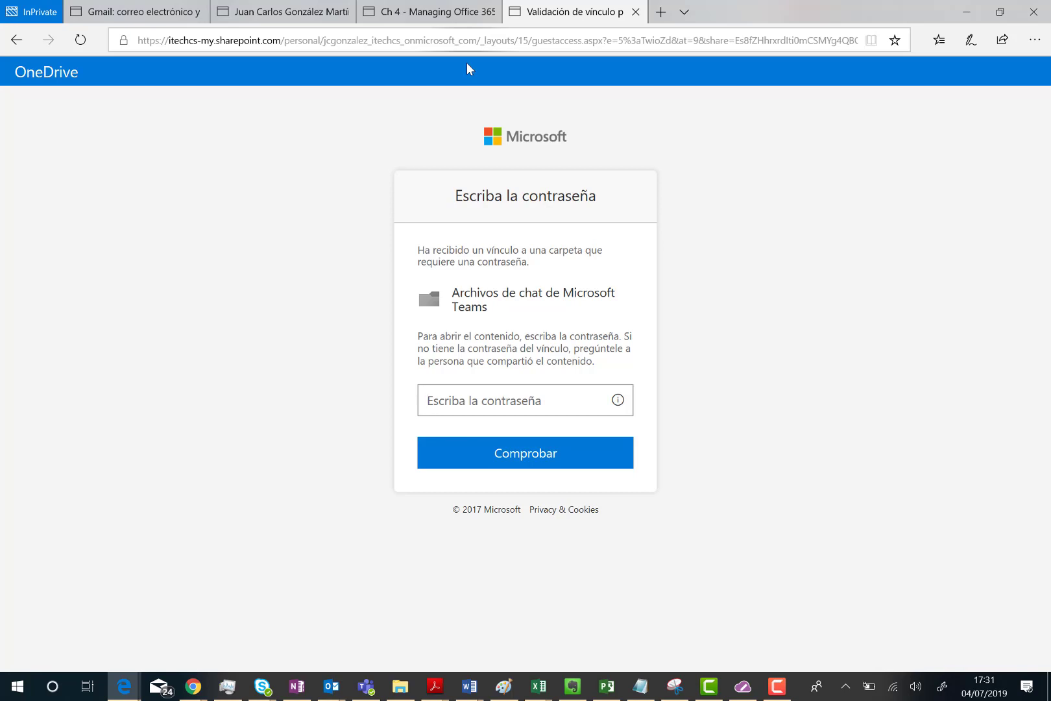
type("******")
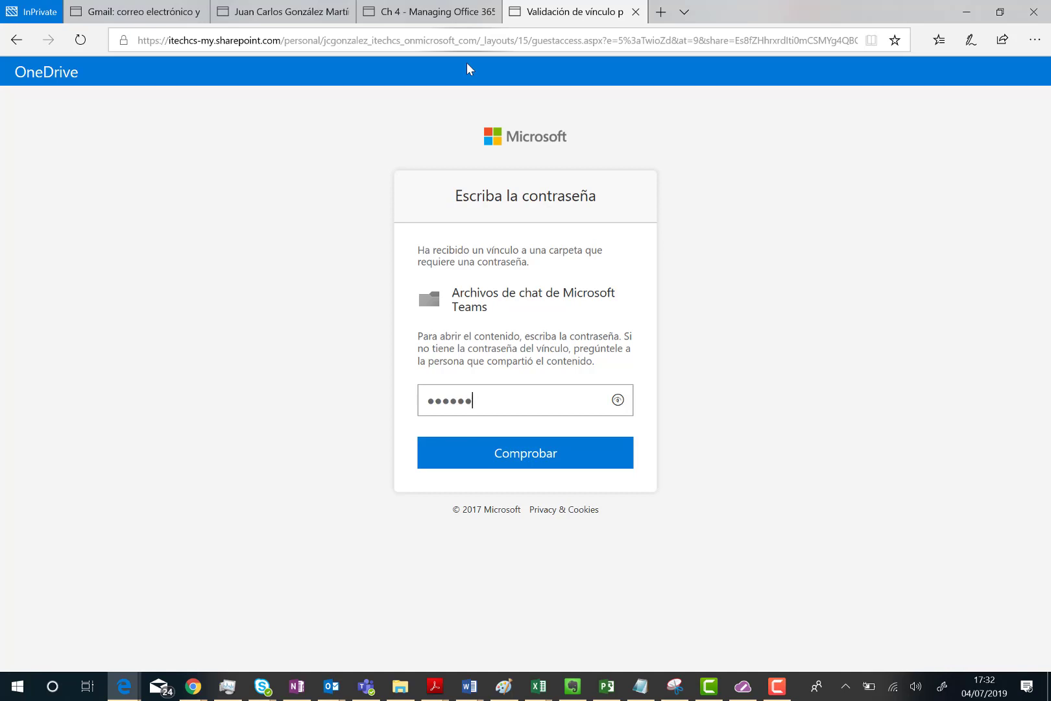
key("BackSpace")
key("BackSpace")
key("BackSpace")
key("BackSpace")
key("BackSpace")
key("BackSpace")
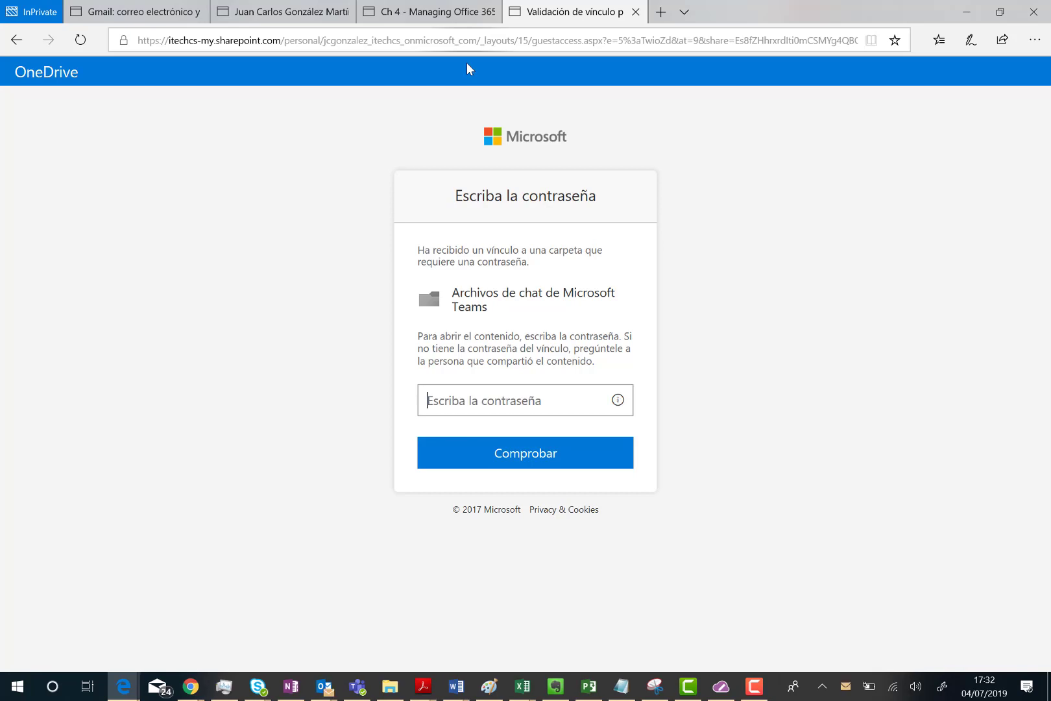
type("••••••")
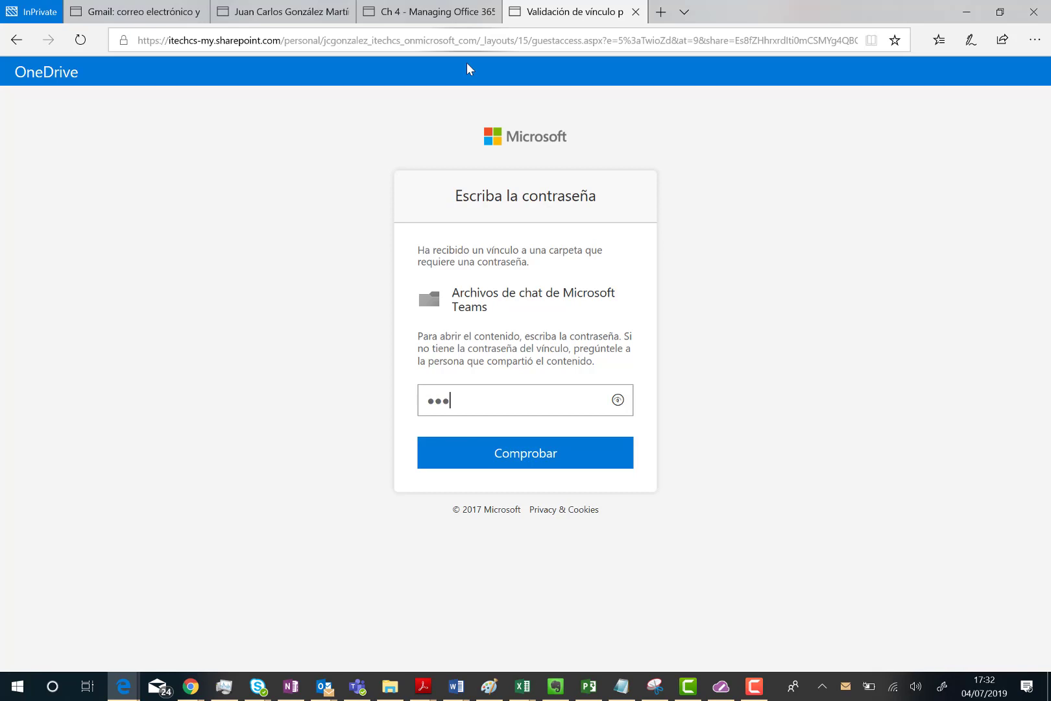
type("•••")
left_click(501, 457)
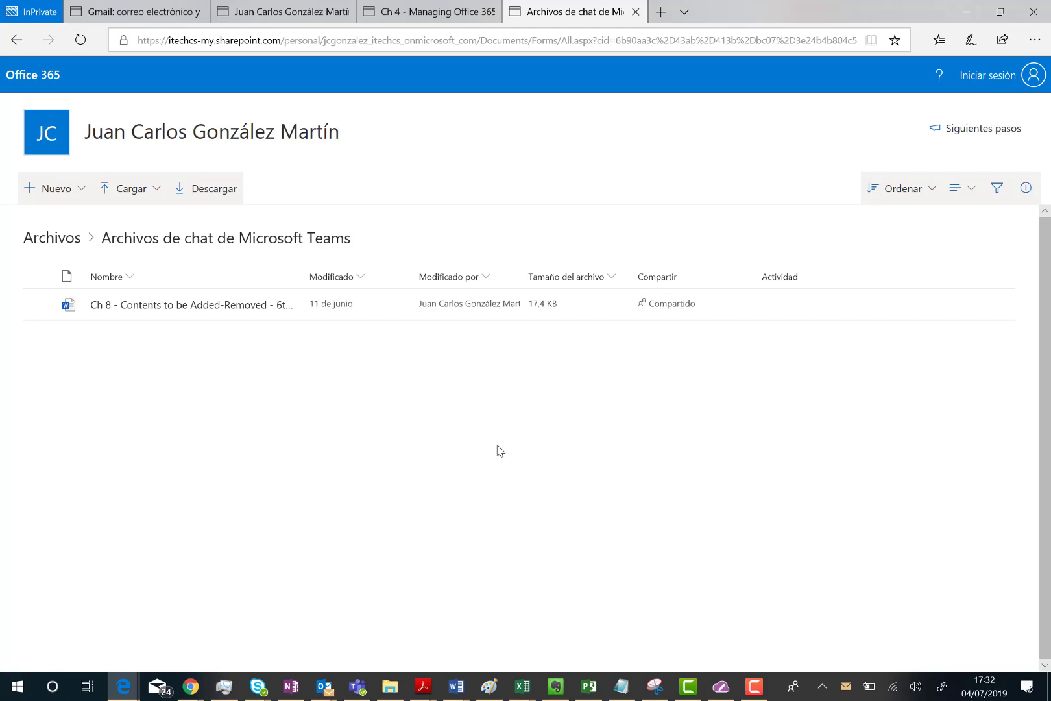
Step: Expand the Nuevo menu in the shared folder to see the Carpeta option
left_click(83, 196)
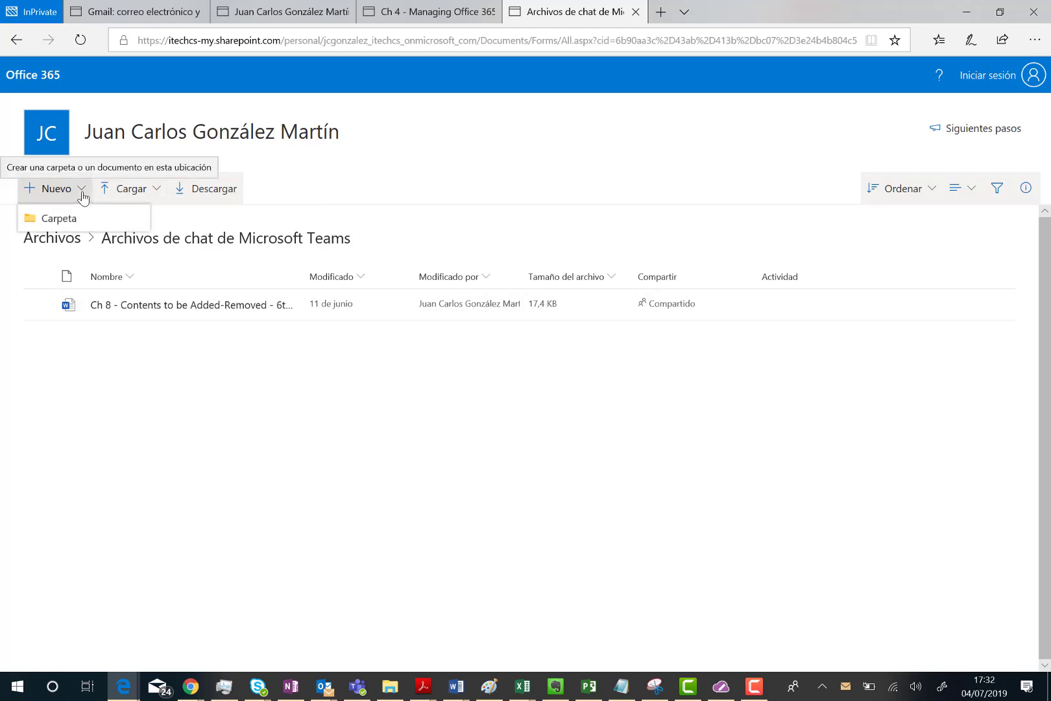